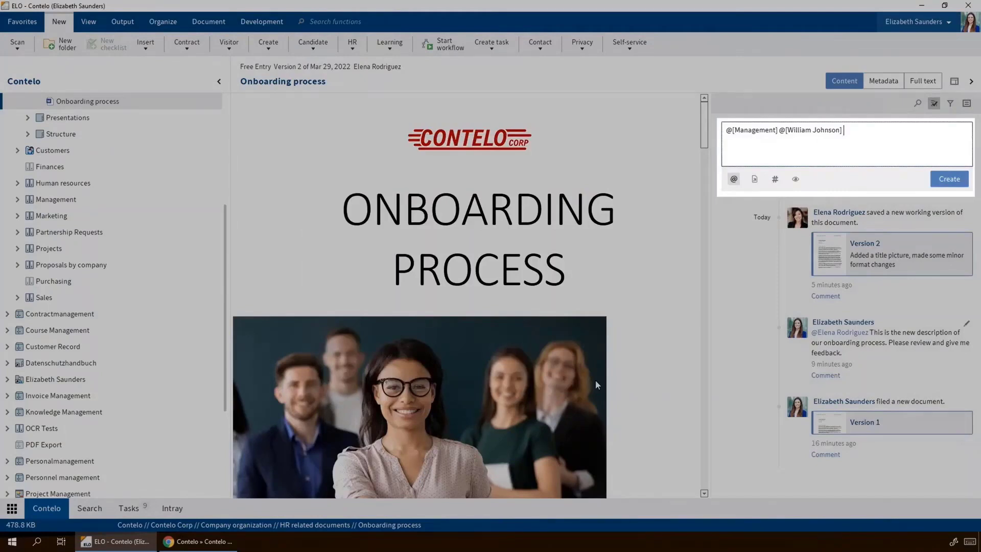
- Finish the post with 'New description document for your information' and publish it to the Onboarding process feed
text(New description document for your information)
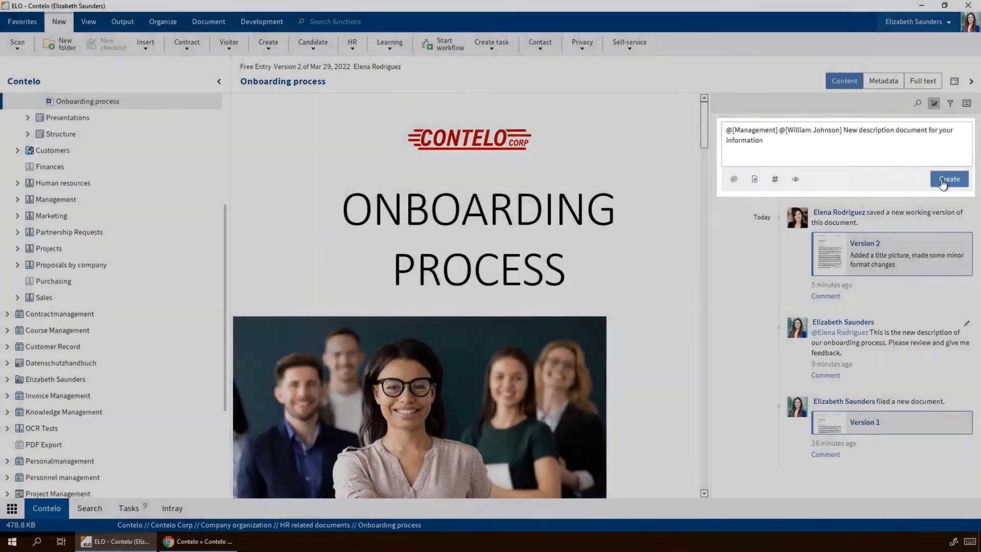
click(944, 179)
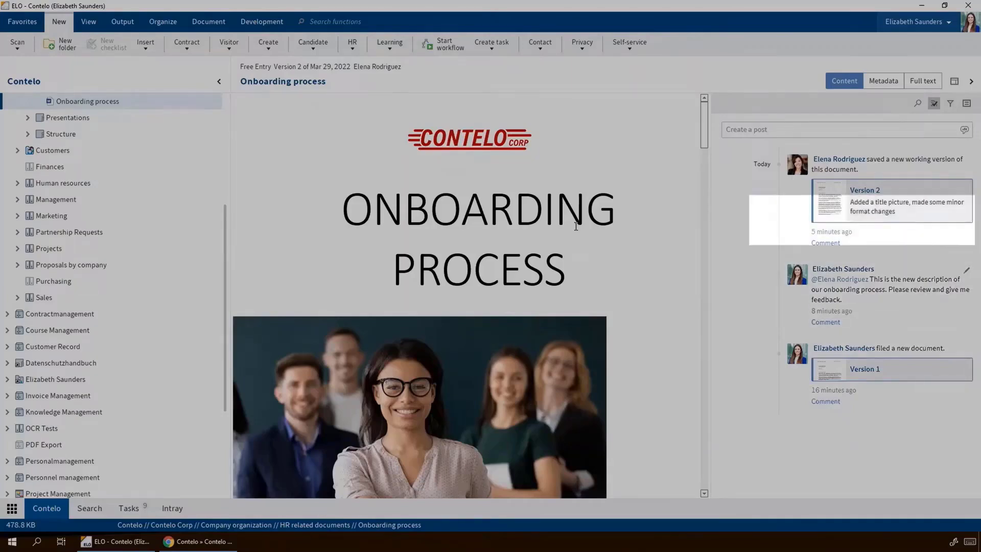
- Draft a new post mentioning the Management group and a colleague, followed by 'New description document for your information'
click(744, 129)
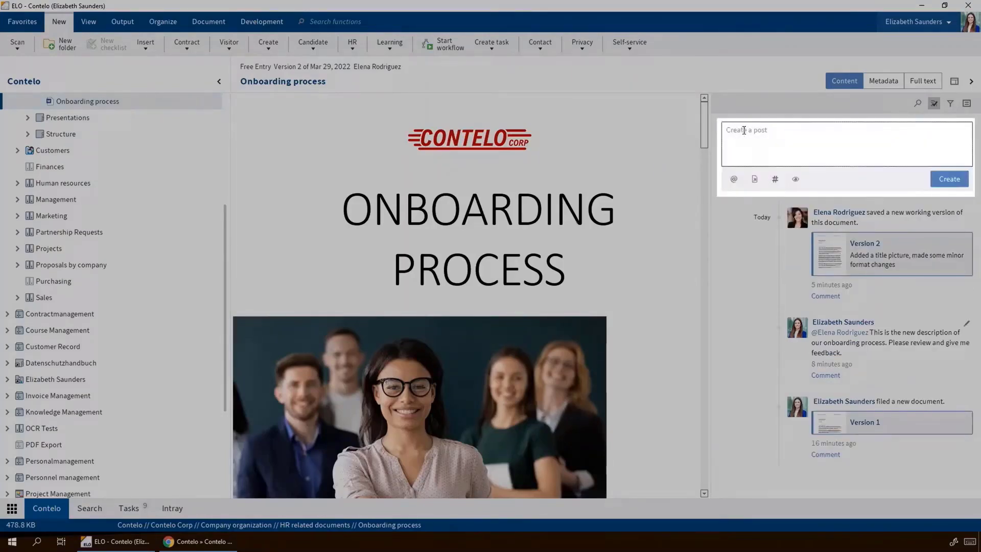
click(734, 178)
text(Management)
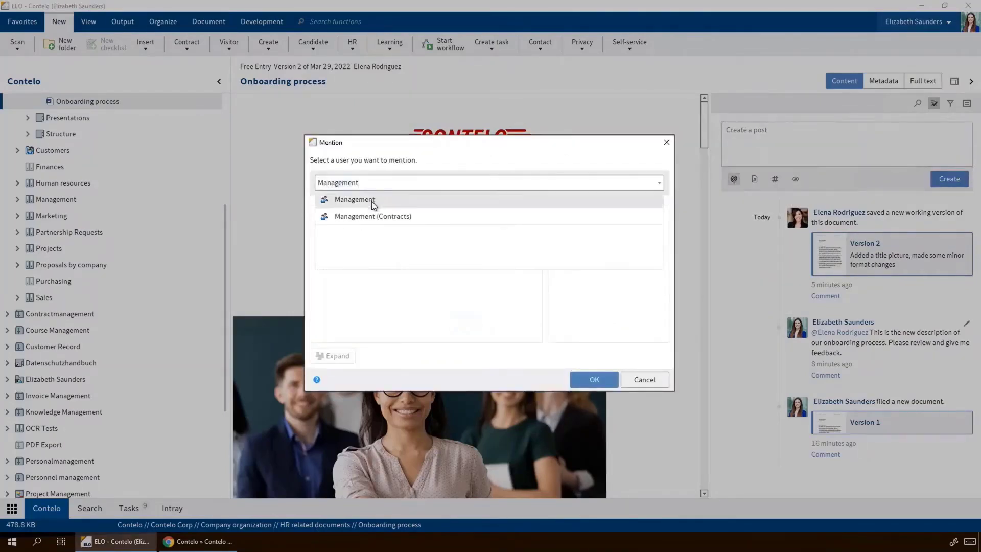
click(371, 200)
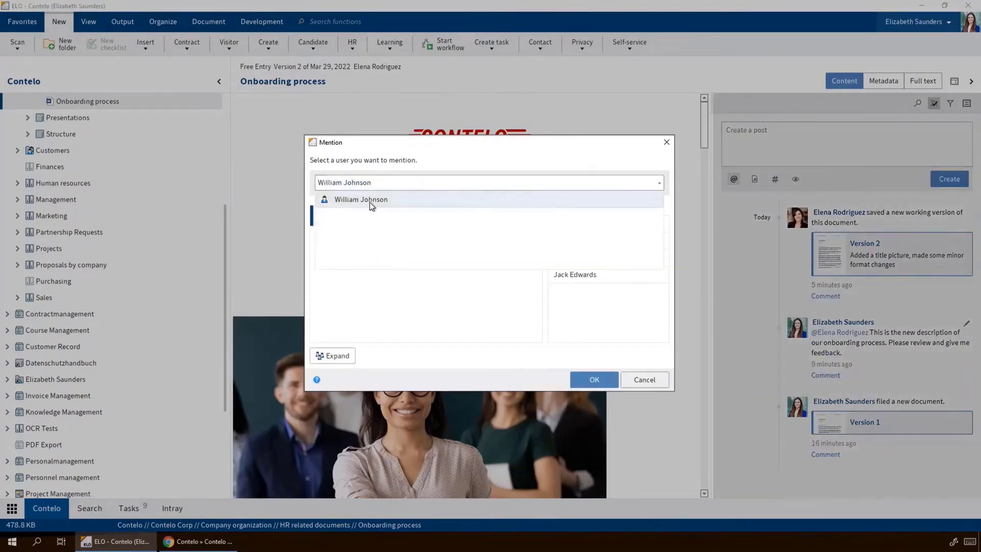
click(370, 201)
click(594, 379)
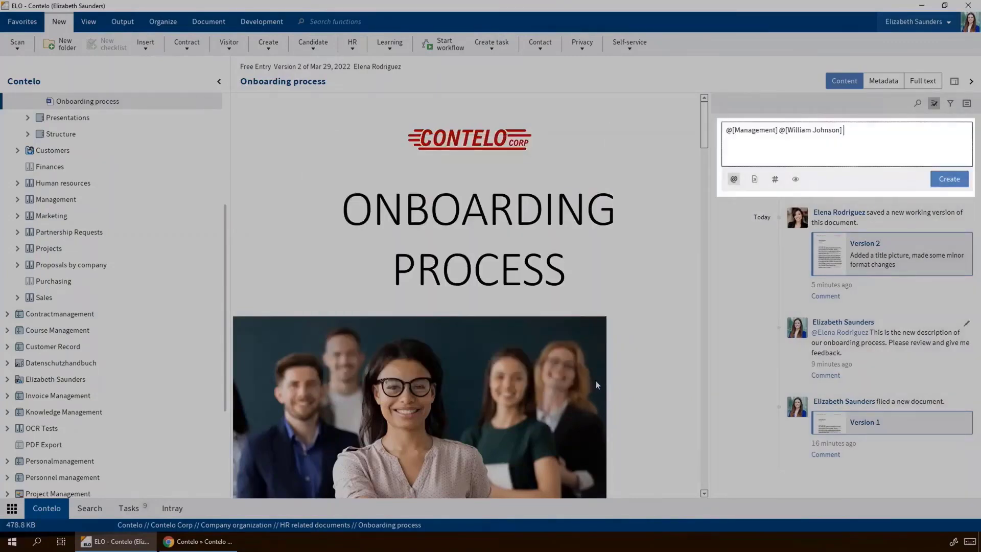
text(New description document for yo)
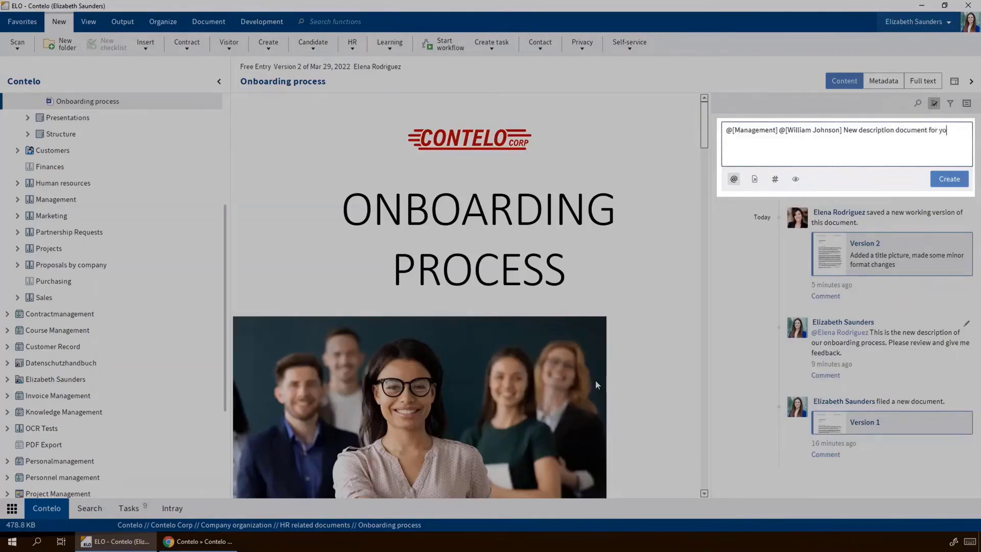
text(ur information)
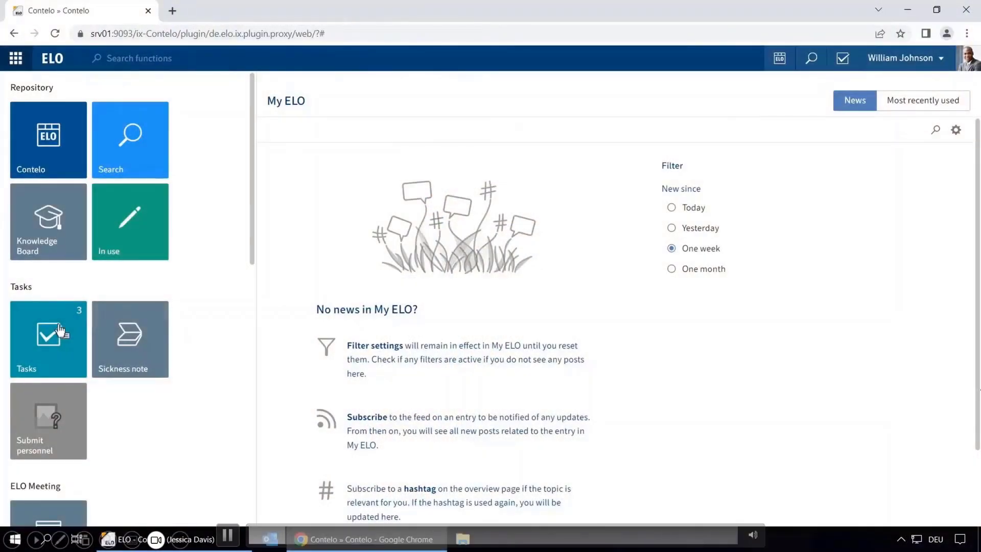
- Approve the sales handbook Approval task with the comment 'Nice work, thanks' and forward it
click(58, 329)
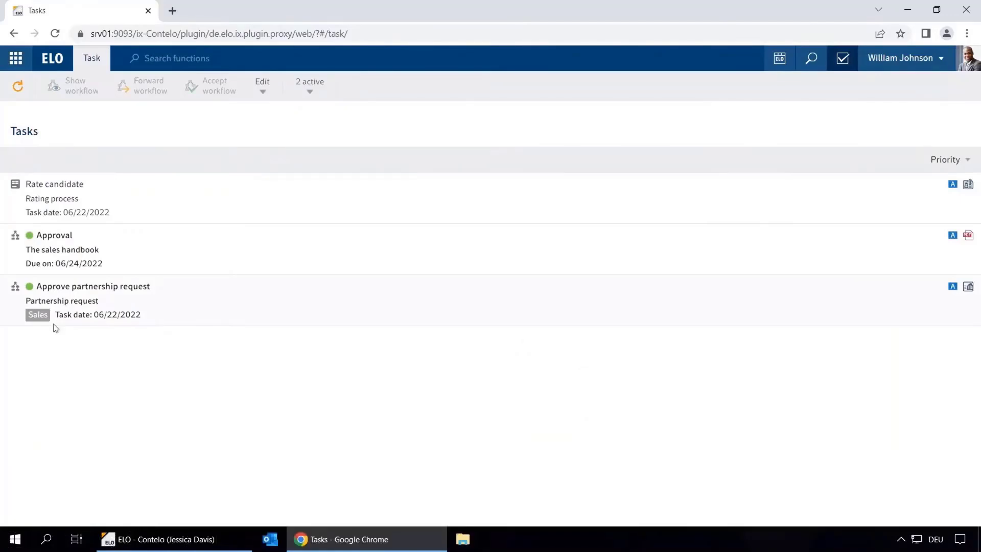
click(71, 257)
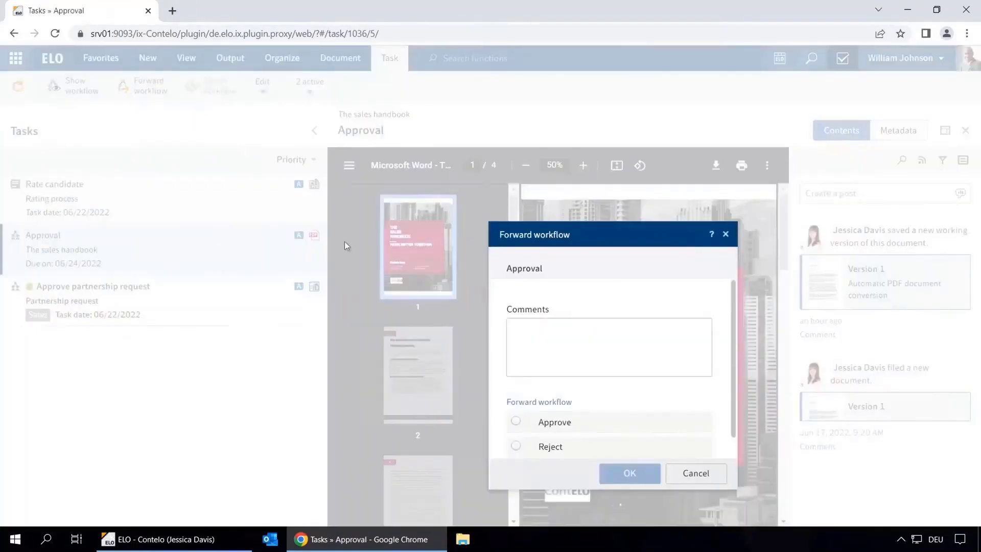
click(536, 327)
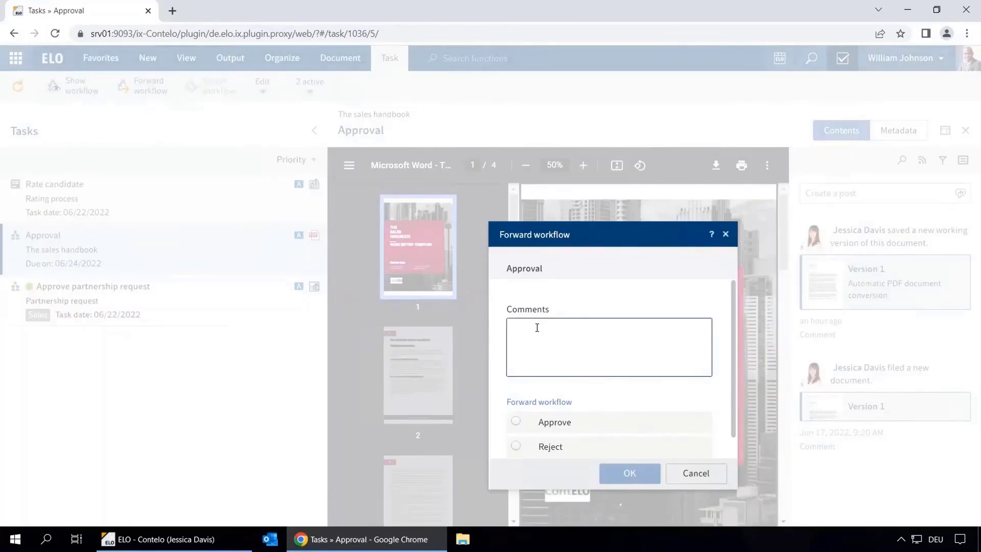
text(Nice work, tha)
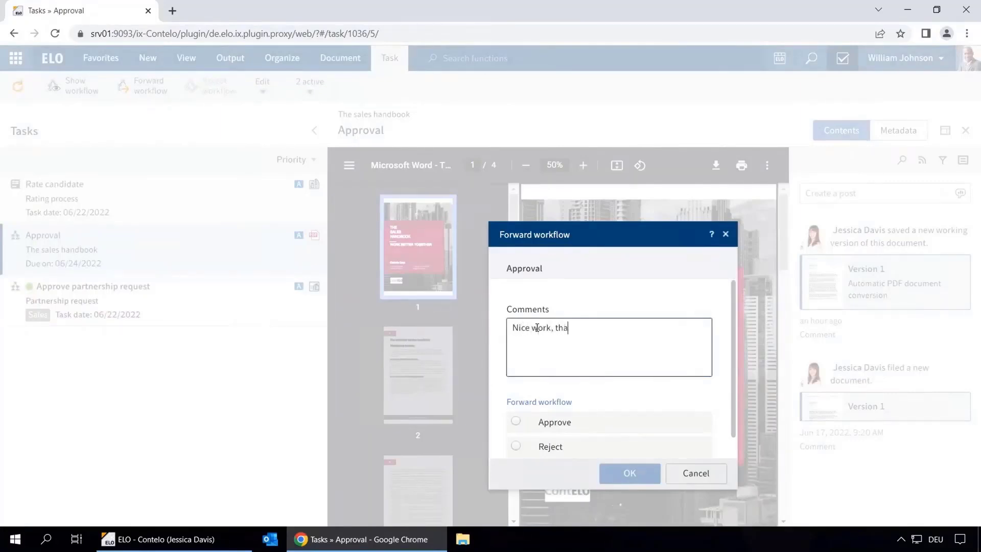
text(nks)
click(517, 421)
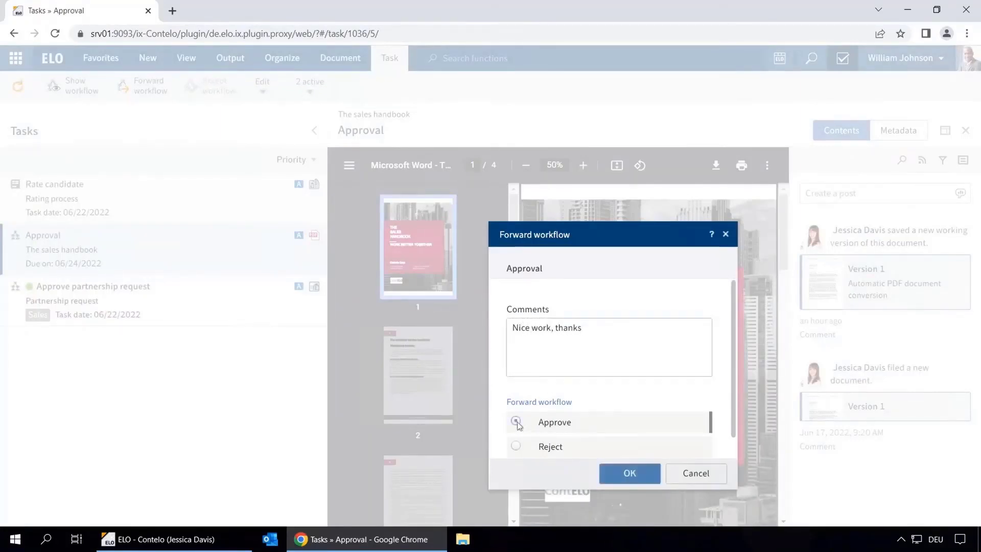
click(630, 474)
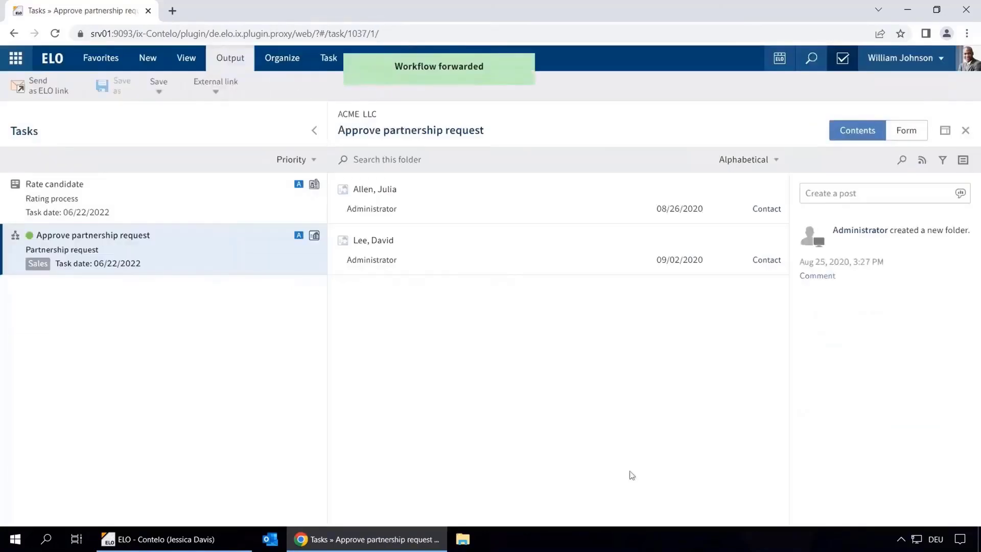
- Submit the Rate candidate form with Appearance 5 and Professional competence 6
click(81, 203)
click(904, 132)
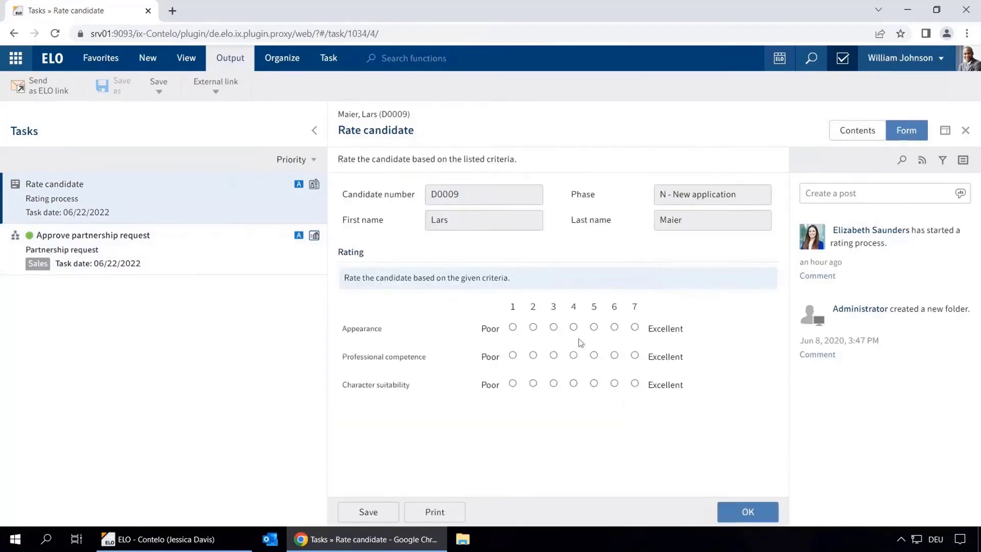
click(593, 328)
click(614, 354)
click(747, 512)
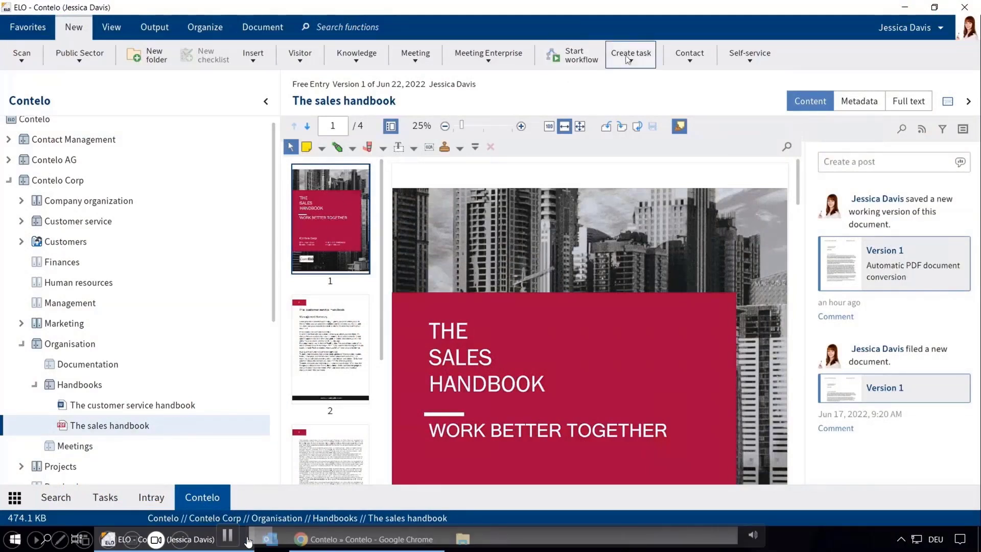
- Create an ad hoc workflow for the sales handbook with two approvers
click(631, 56)
click(643, 86)
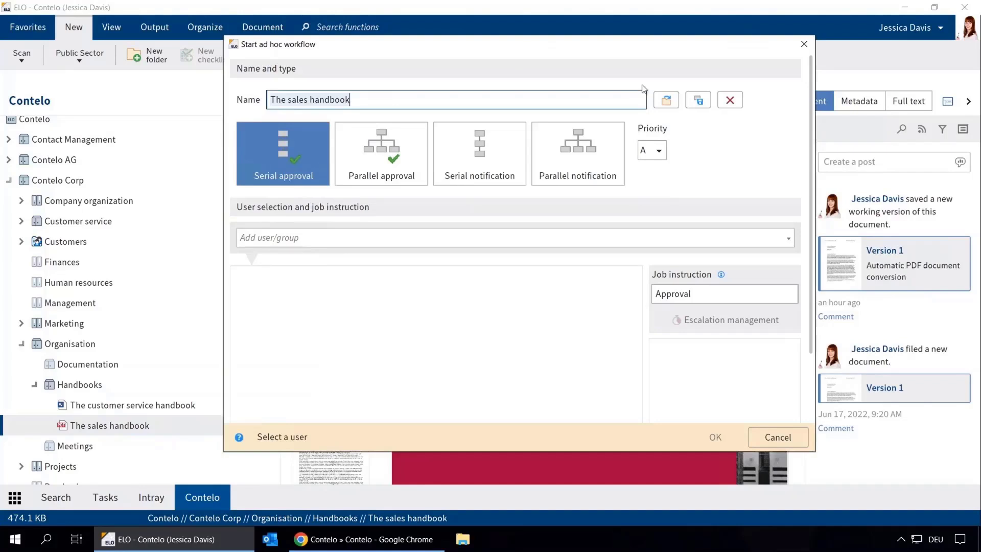
click(431, 238)
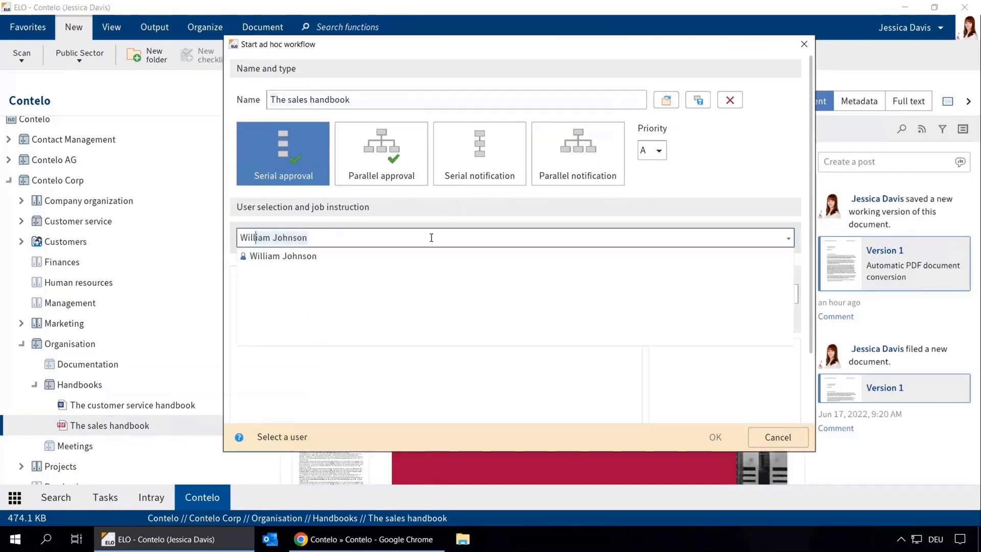
key(Return)
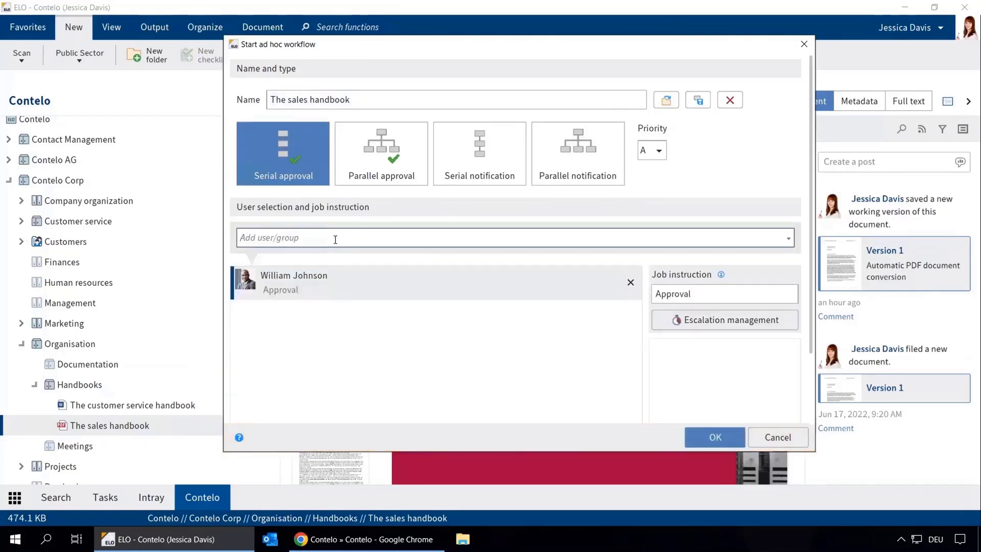
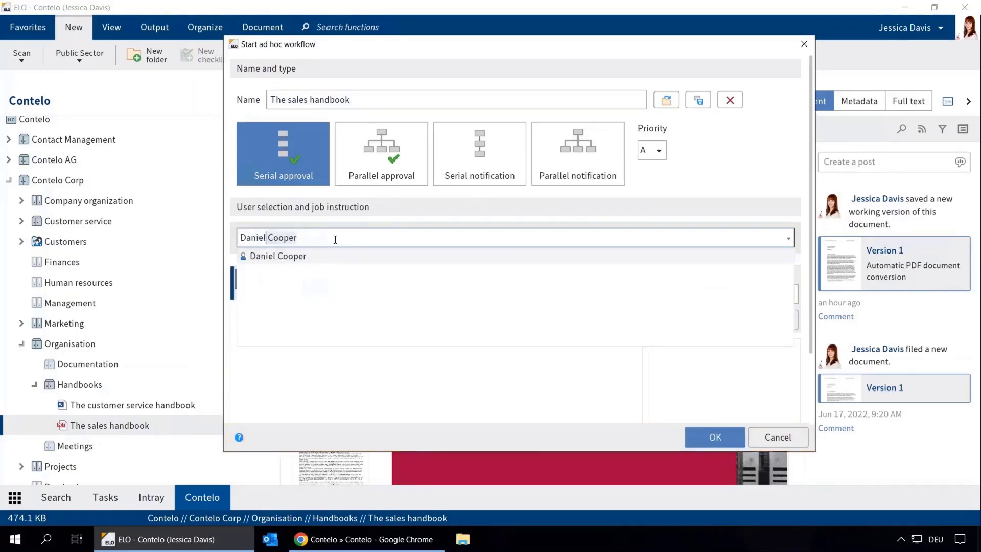
key(Return)
- Give the first approver a 2-day escalation reported to yourself, then start the serial approval
click(307, 279)
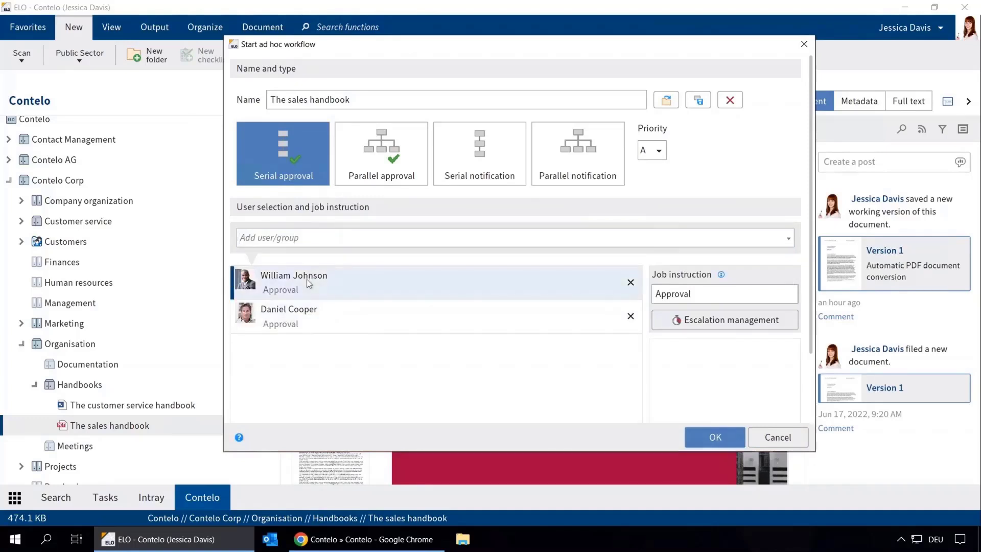
click(695, 320)
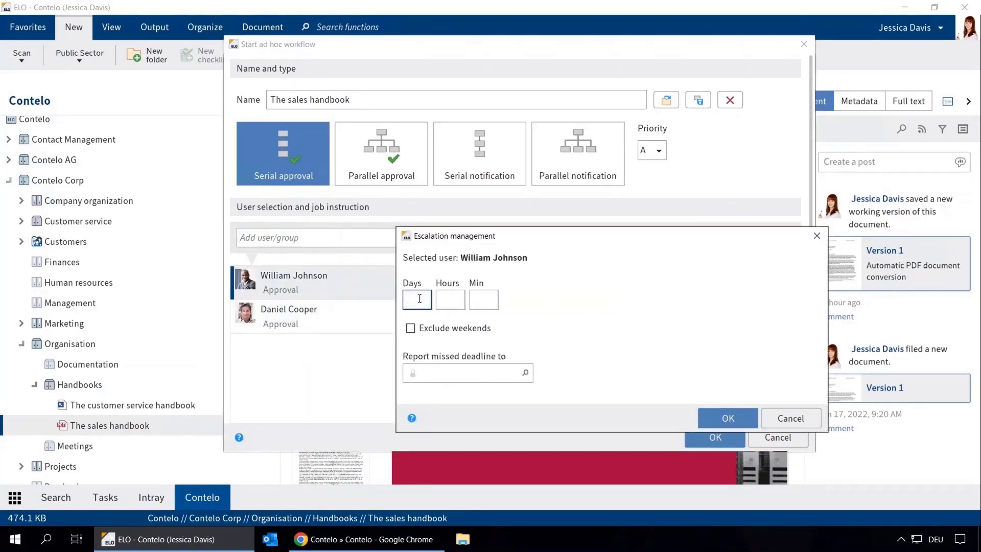
text(2)
click(436, 372)
text(Jess)
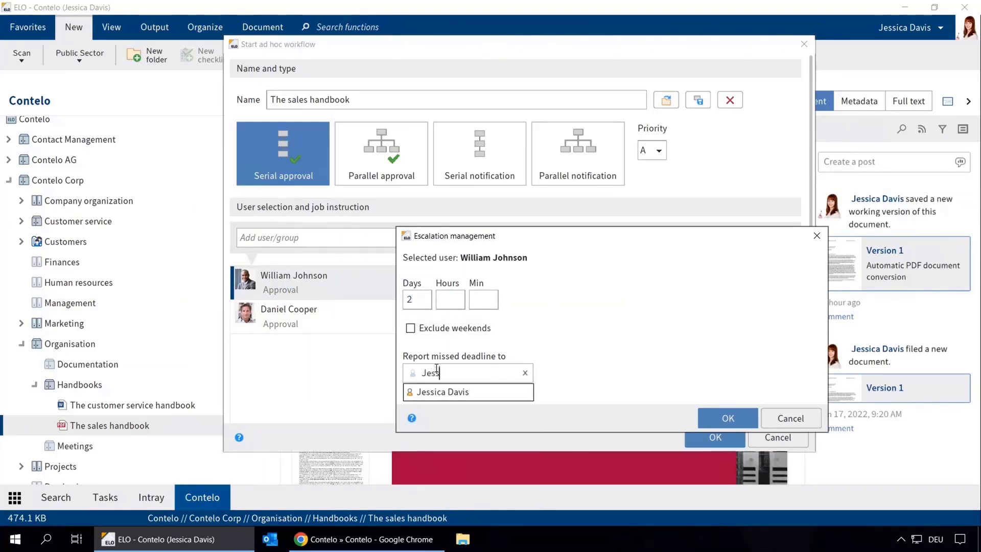
click(446, 396)
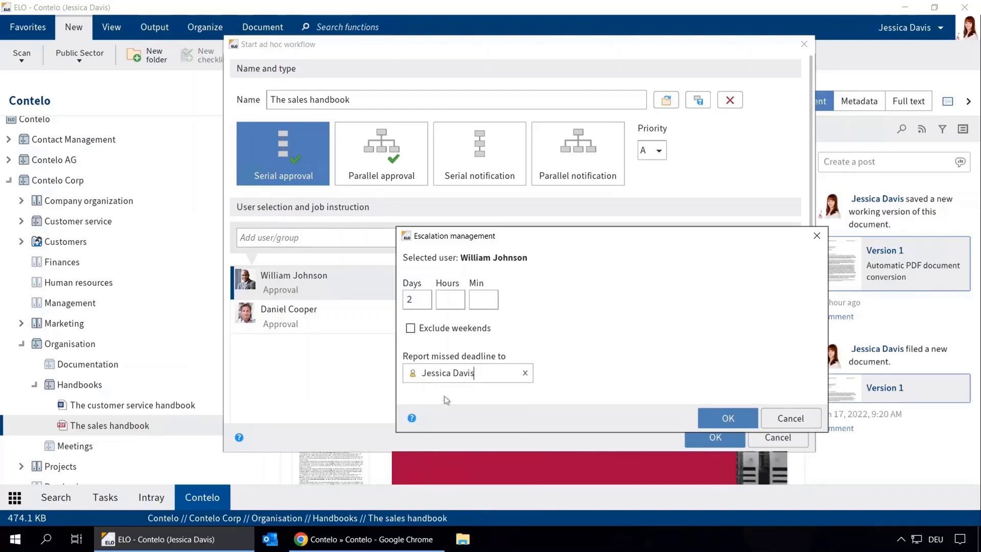
click(725, 416)
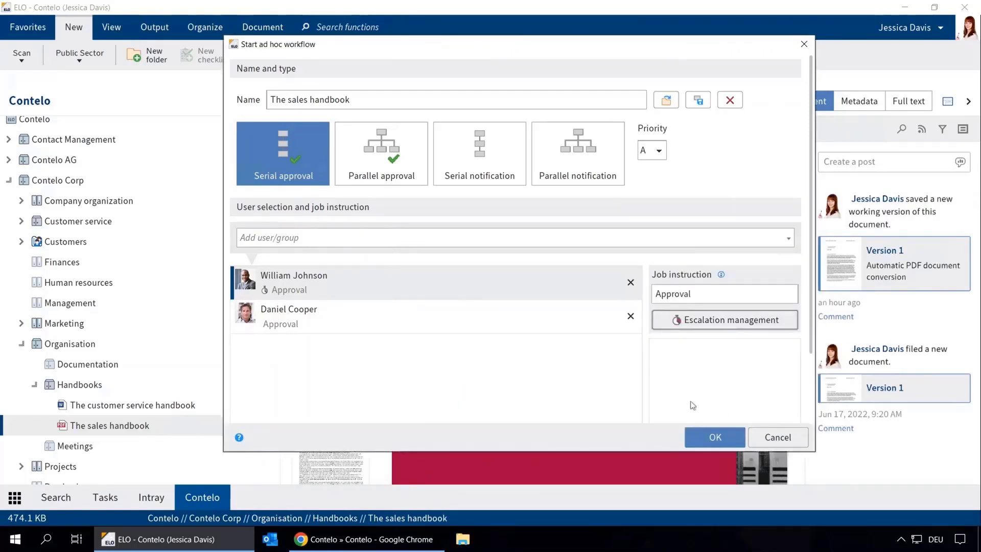
click(705, 436)
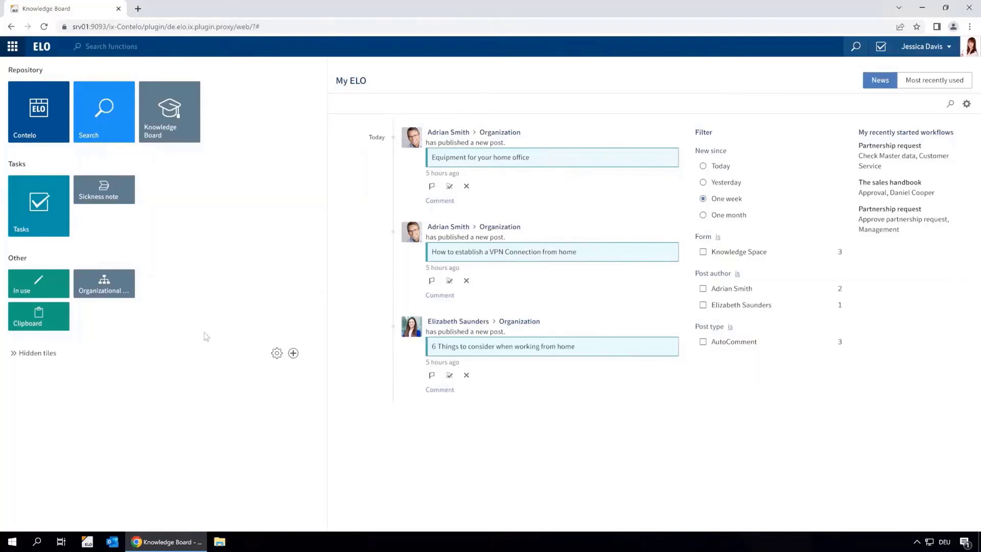
- Mark the home-office article '6 Things to consider when working from home' helpful, then return to the post list
click(183, 128)
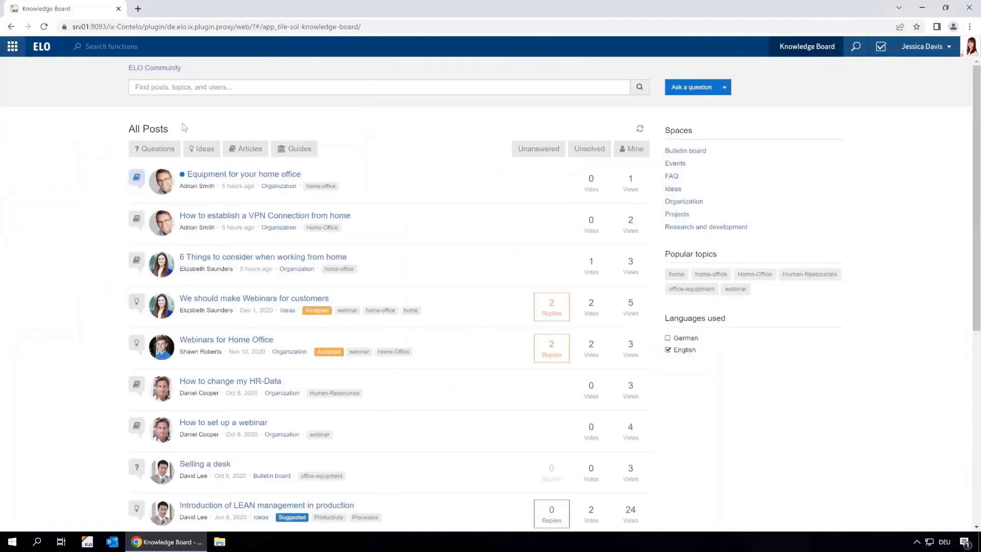
click(710, 274)
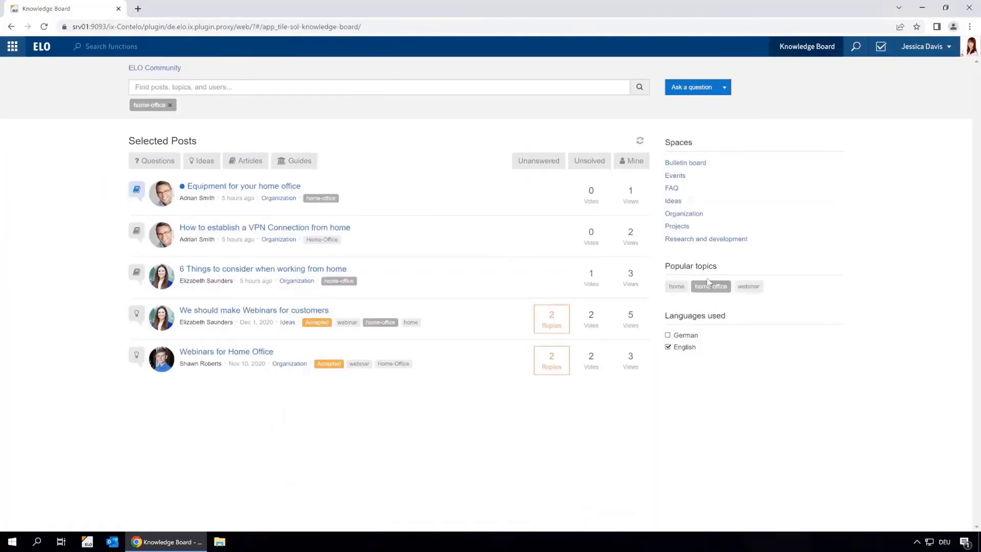
click(311, 271)
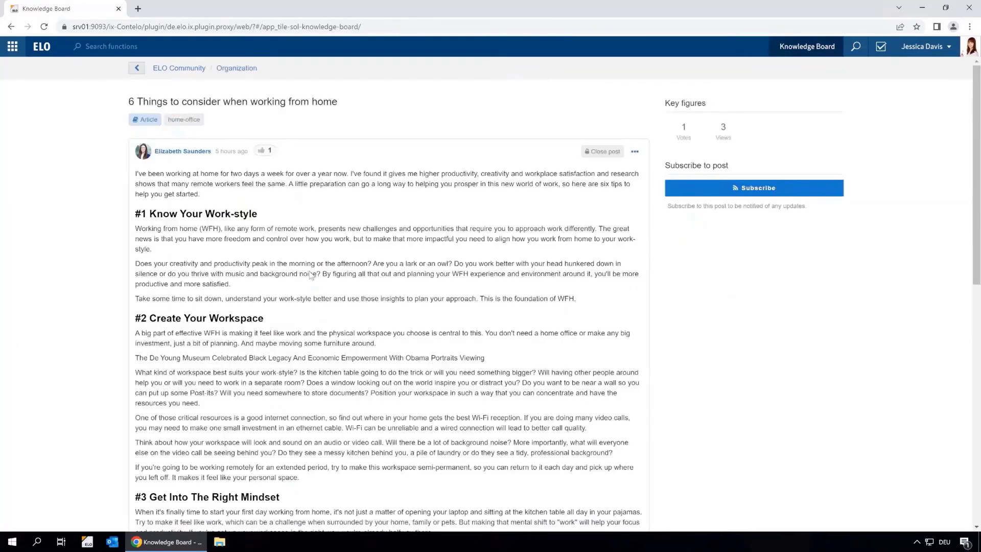
scroll(310, 275, down, 15)
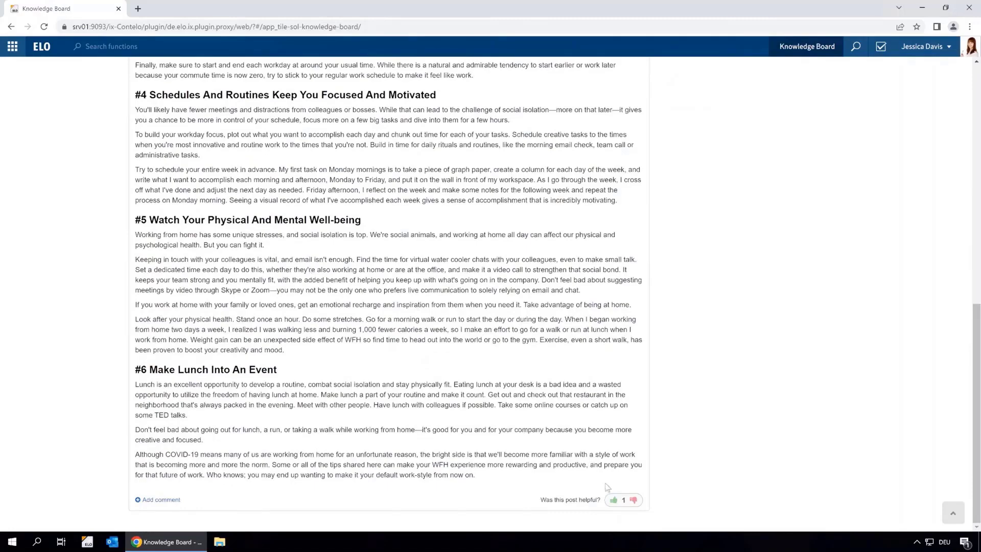
click(613, 500)
scroll(404, 379, up, 15)
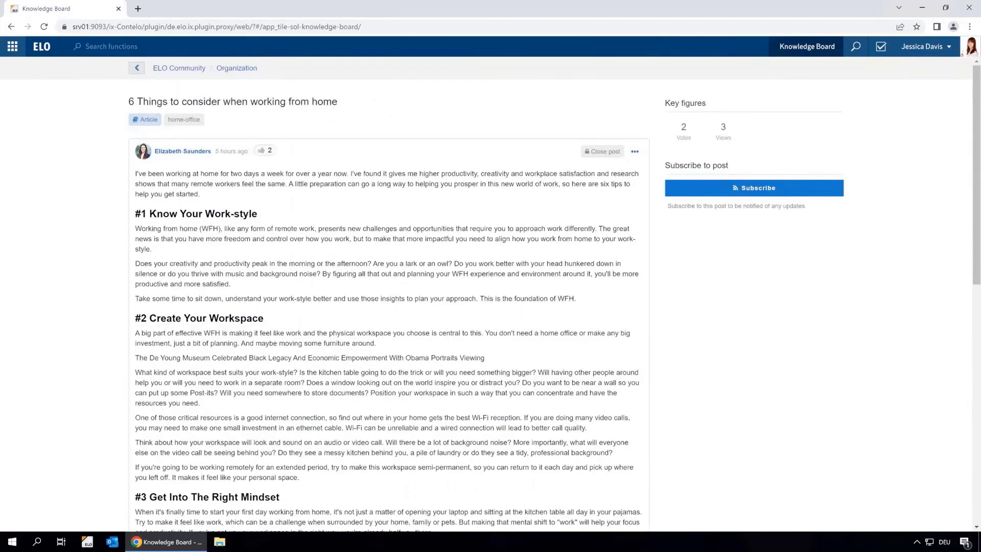
click(136, 68)
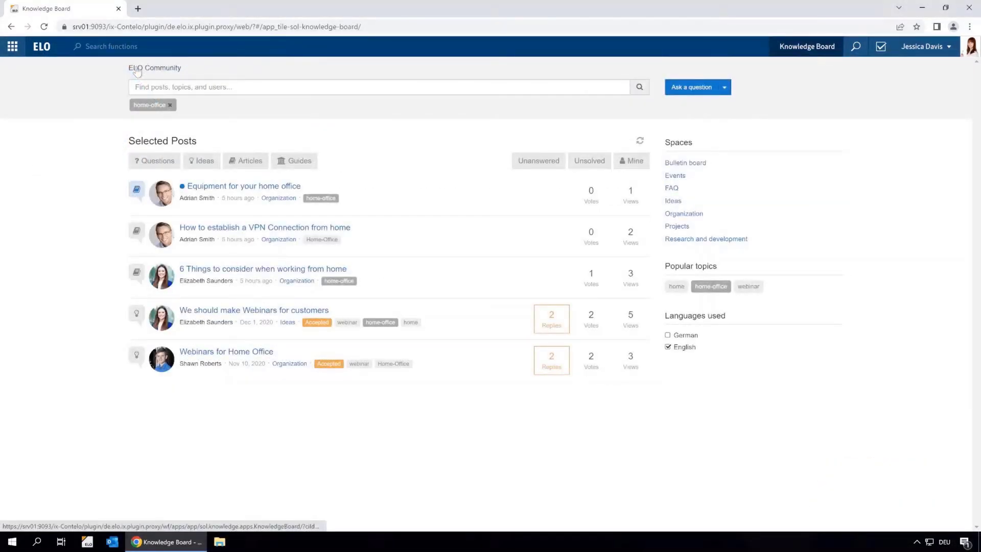
- Write the question 'Cannot connect to VPN' describing the failed VPN connection from home office
click(695, 88)
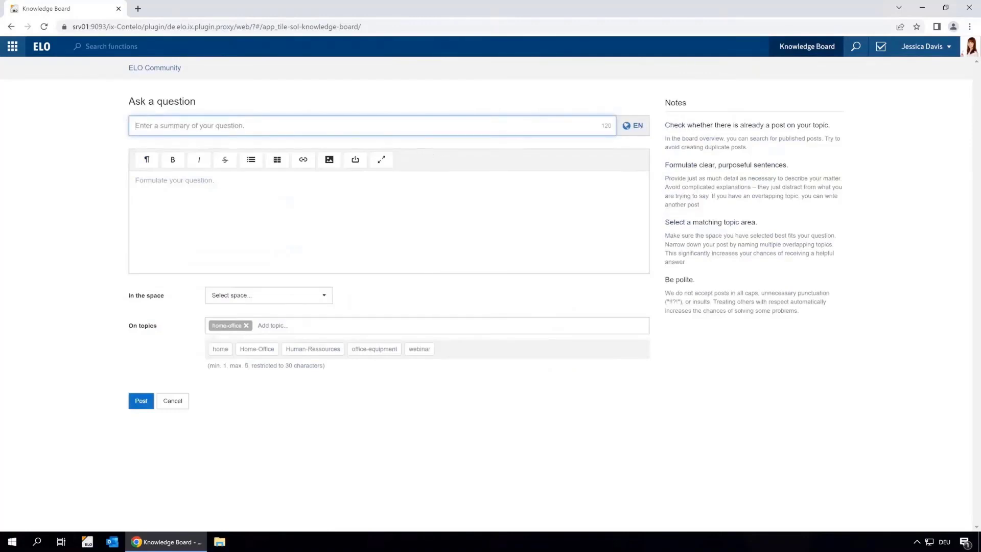
text(Cannot connect to VPN)
click(286, 215)
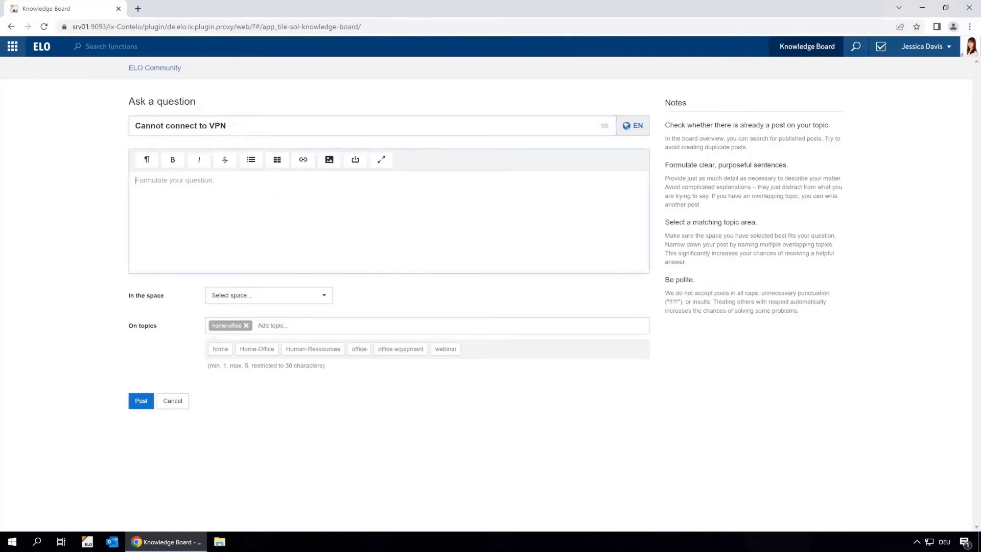
text(In my Homeoffice, i am not able to establish a VPN)
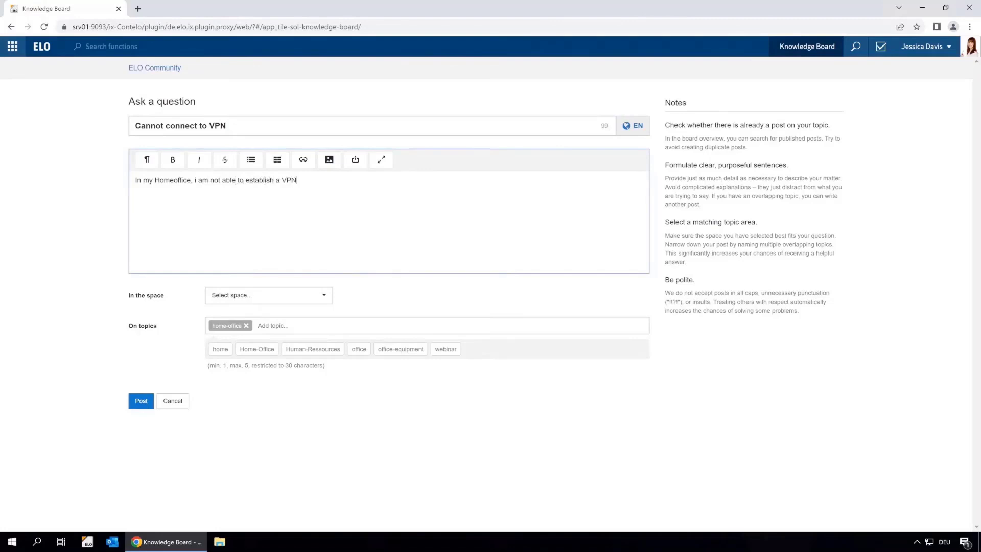
text( connection. There is no connection configured)
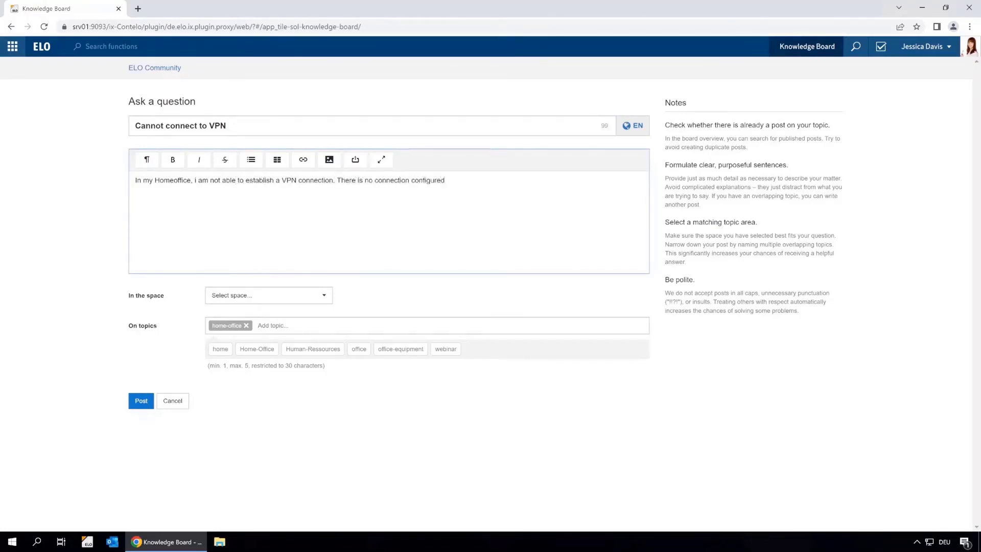
text(, as shown in the screenshot:)
- Insert Screenshot VPN Connection.PNG into the question, choose the FAQ space, and post it
click(329, 160)
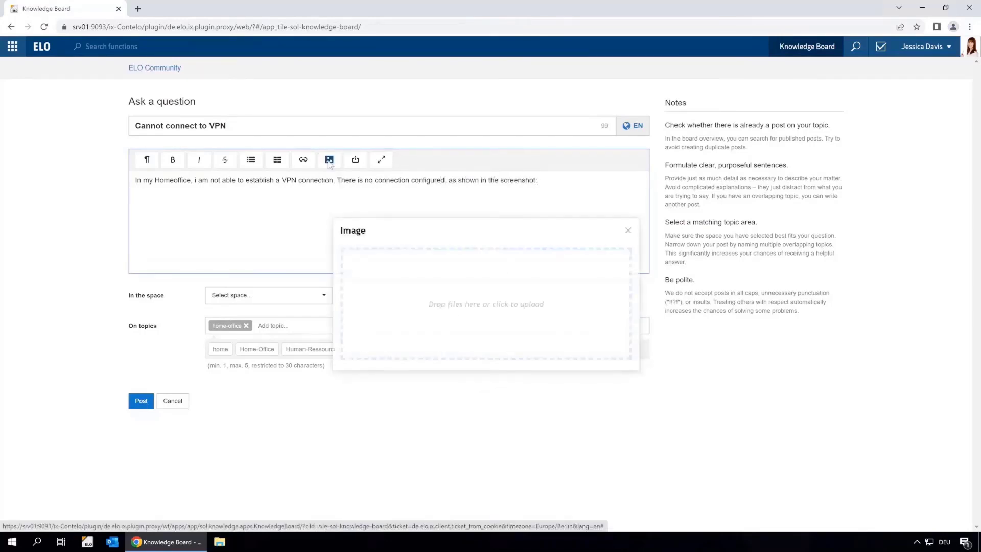
click(400, 294)
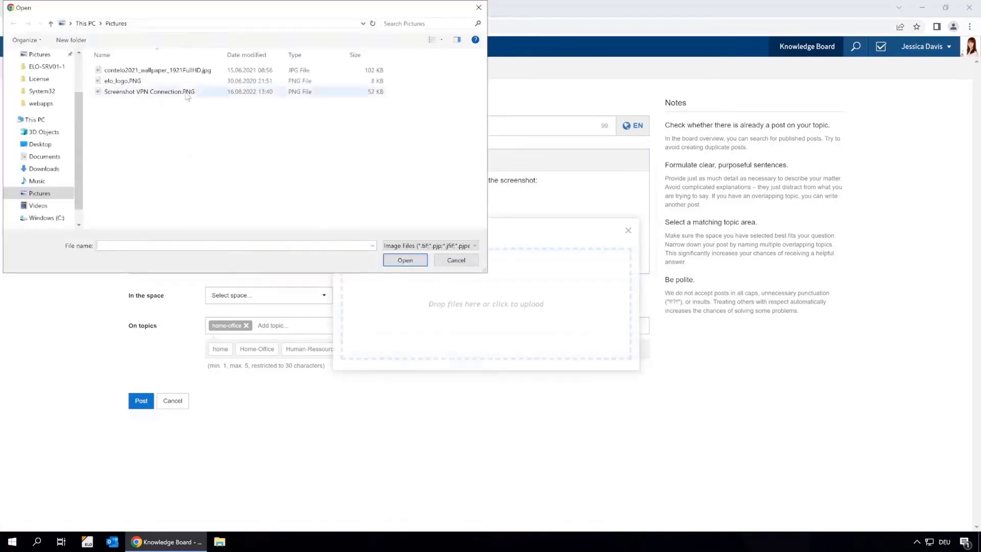
click(187, 93)
click(404, 260)
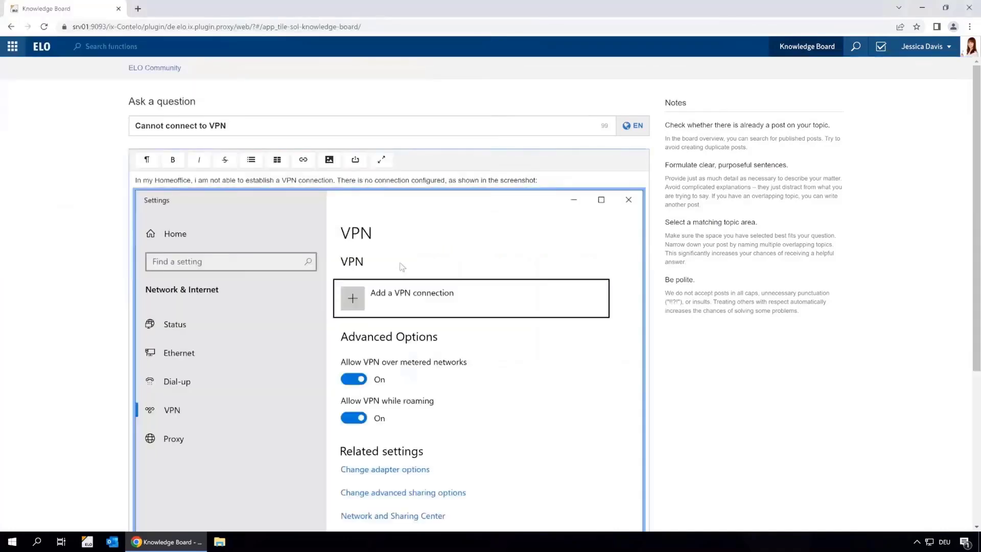
scroll(402, 267, down, 5)
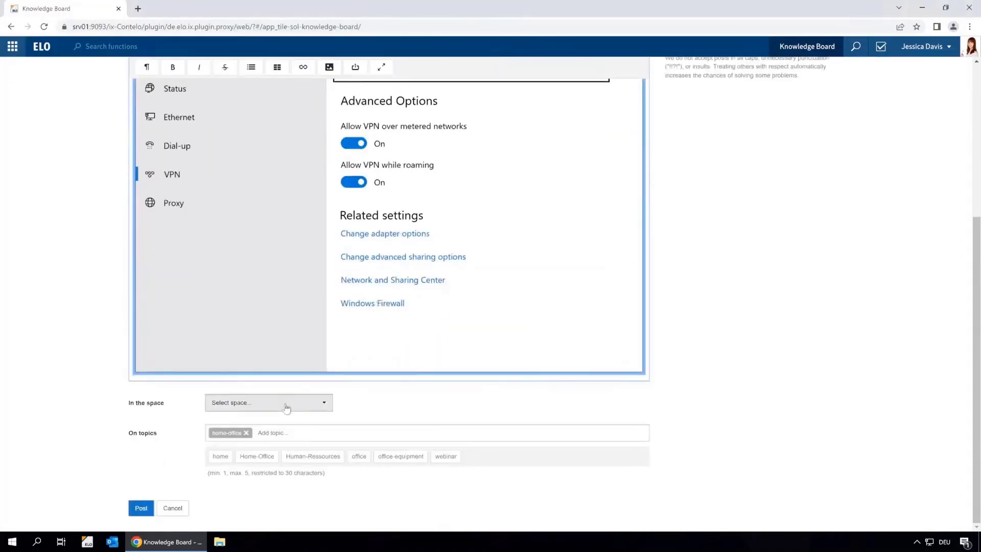
click(289, 403)
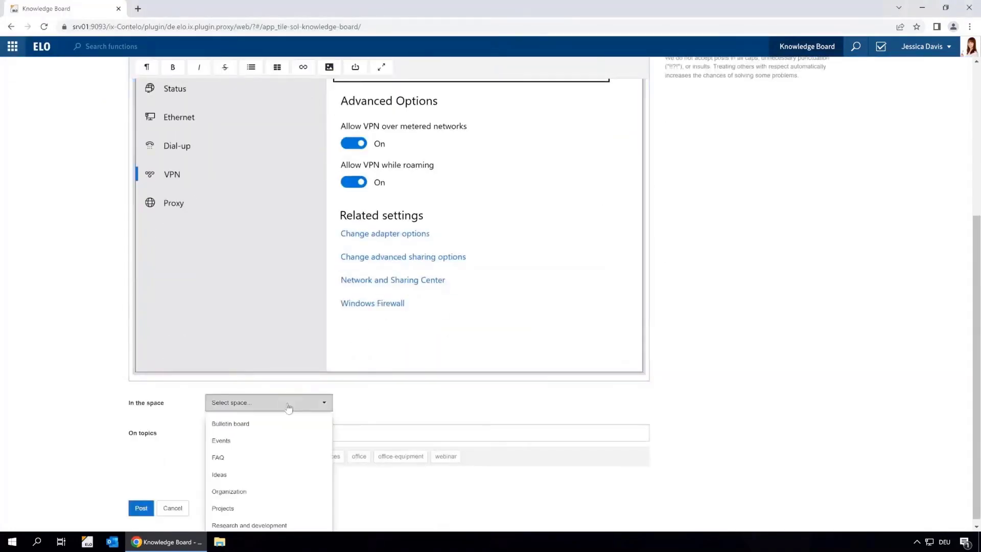
click(247, 457)
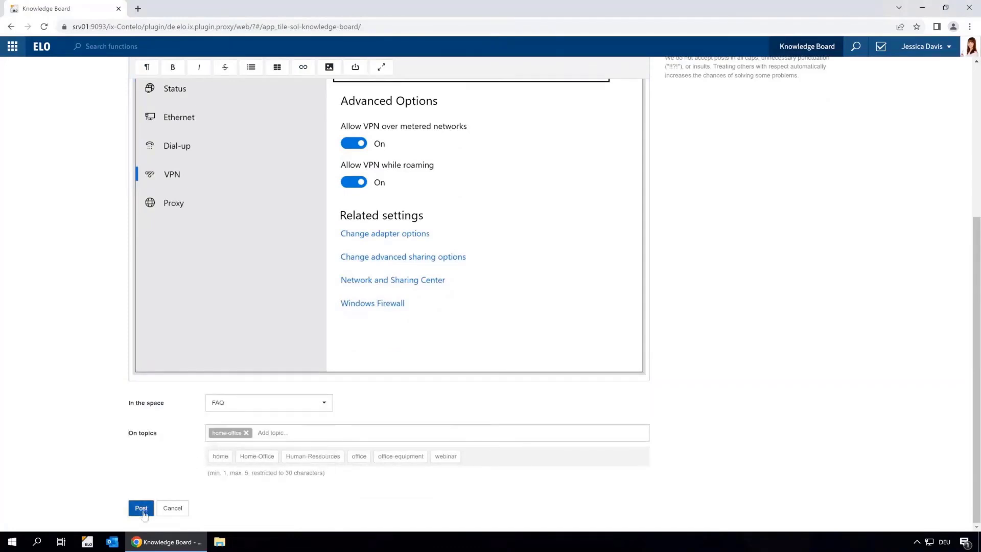
click(141, 508)
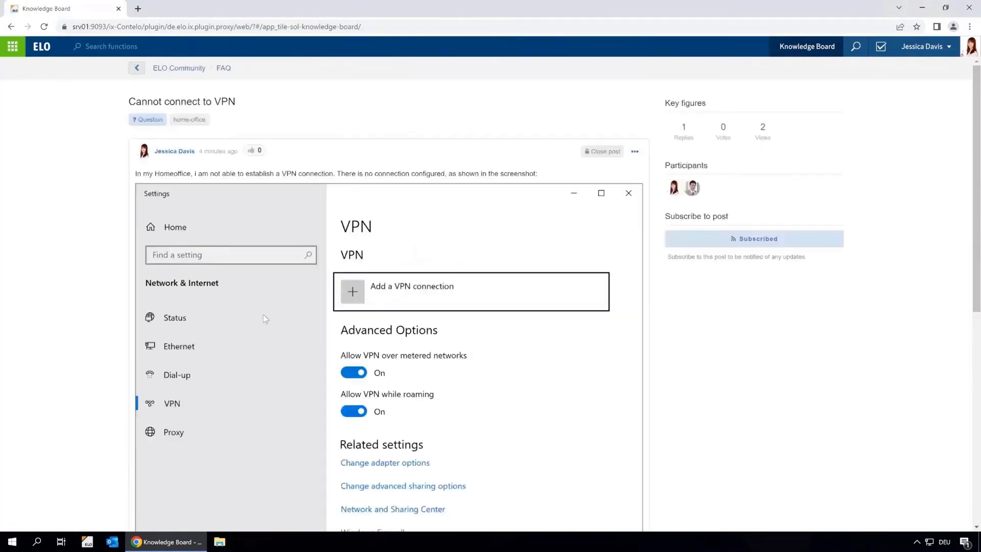
- Mark the colleague's reply as best reply to the VPN question and return to the ELO Community overview
scroll(275, 320, down, 7)
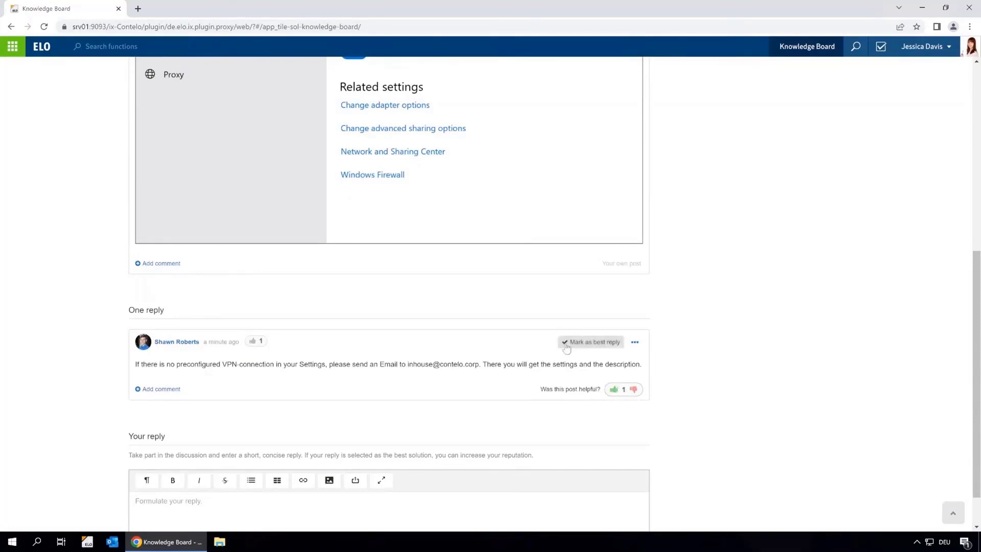
click(588, 342)
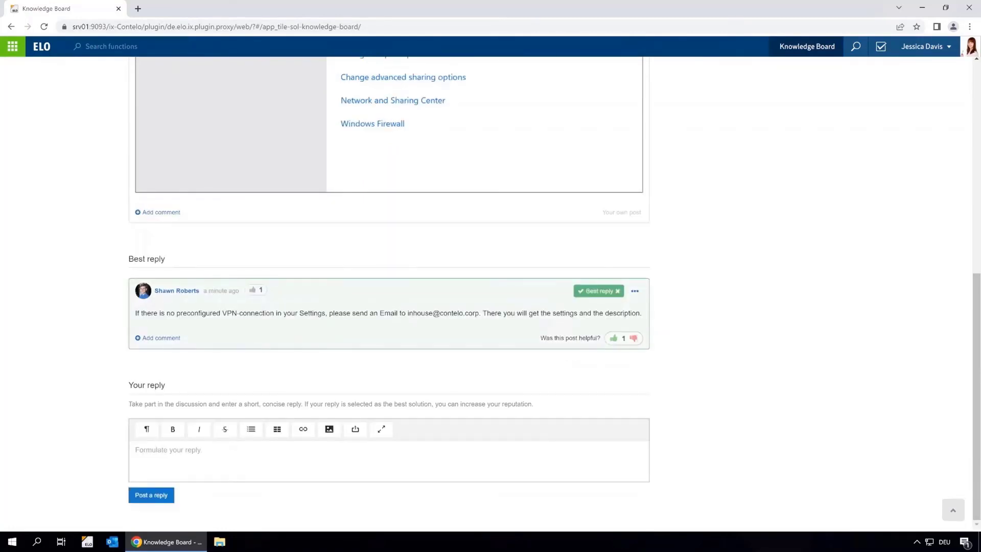
scroll(208, 371, up, 8)
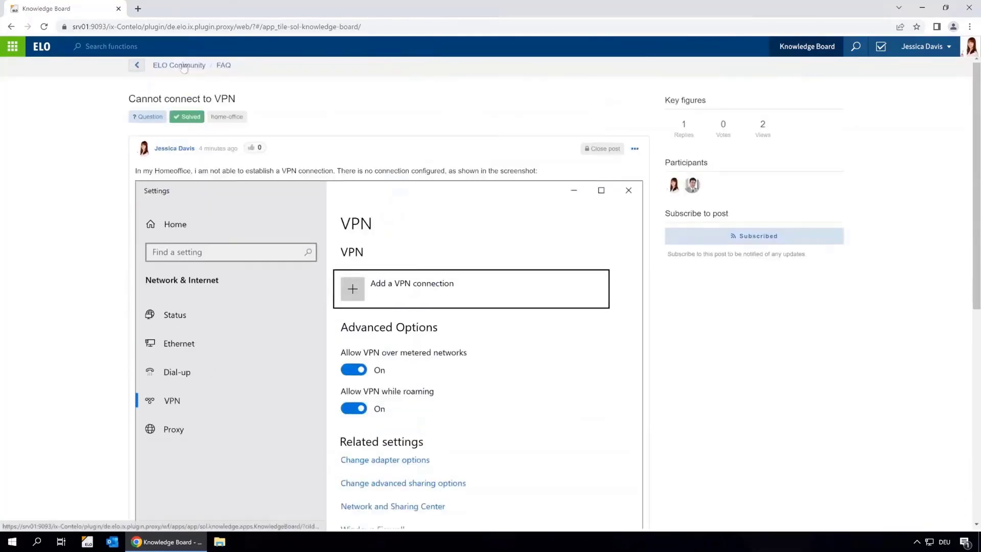
click(183, 65)
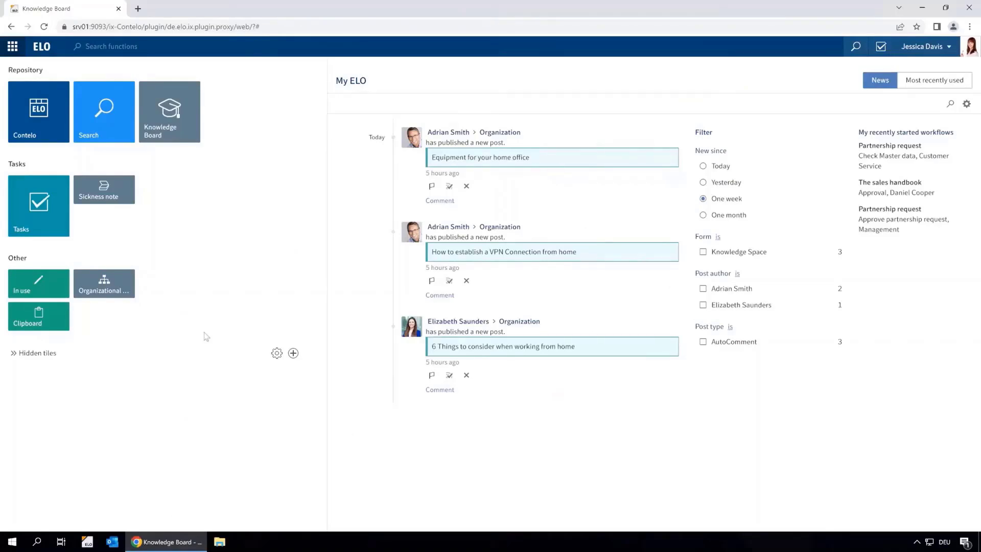
- Open the home-office topic on the Knowledge Board and read '6 Things to consider when working from home'
click(184, 127)
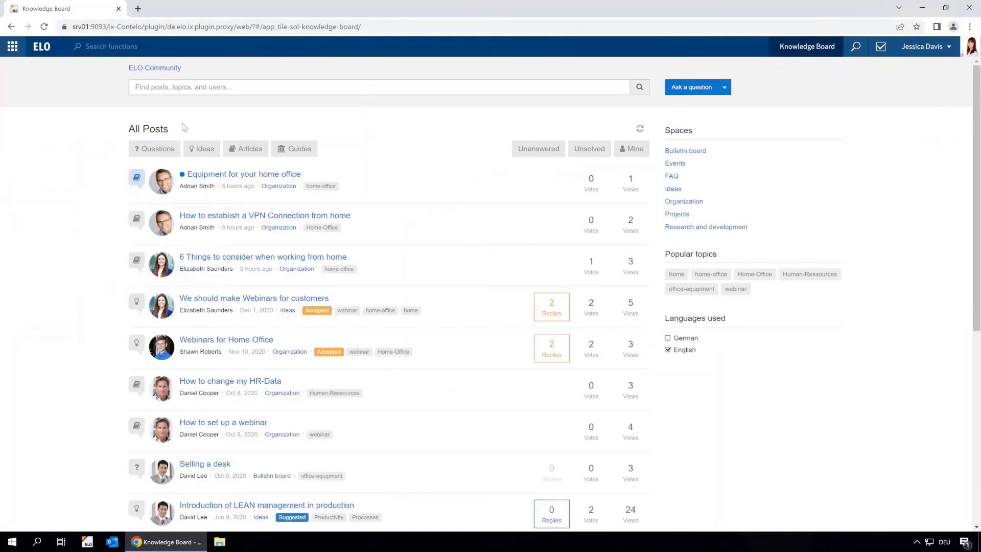
click(710, 274)
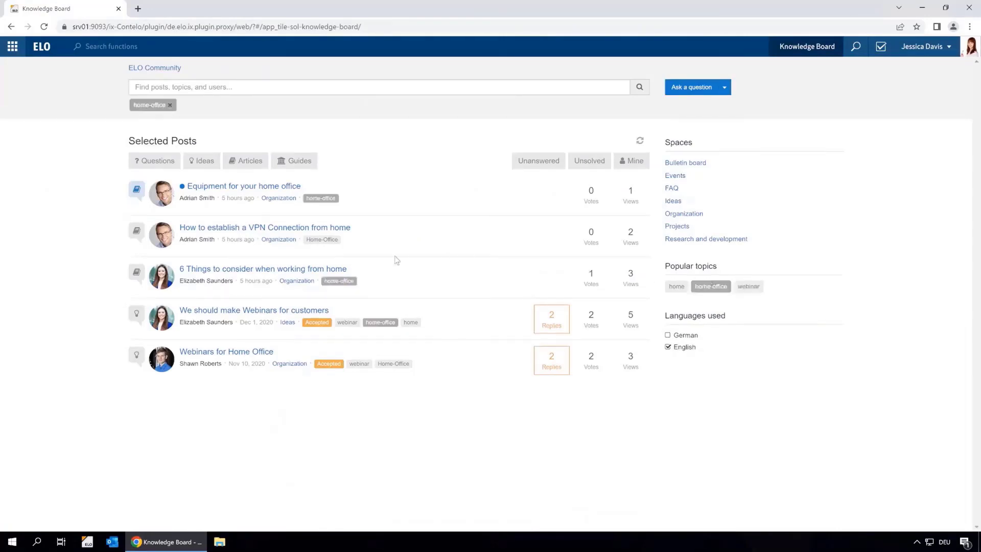
click(310, 271)
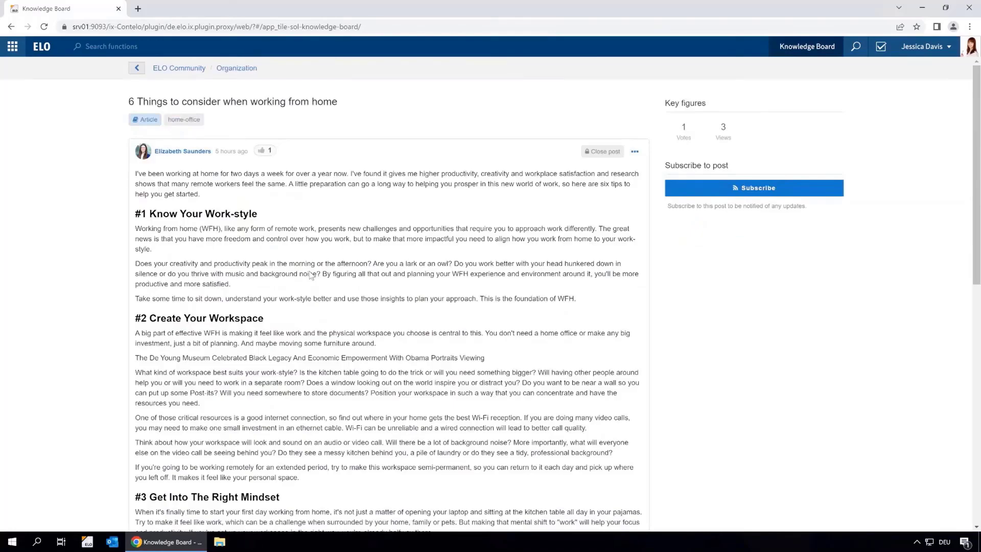
scroll(311, 276, down, 10)
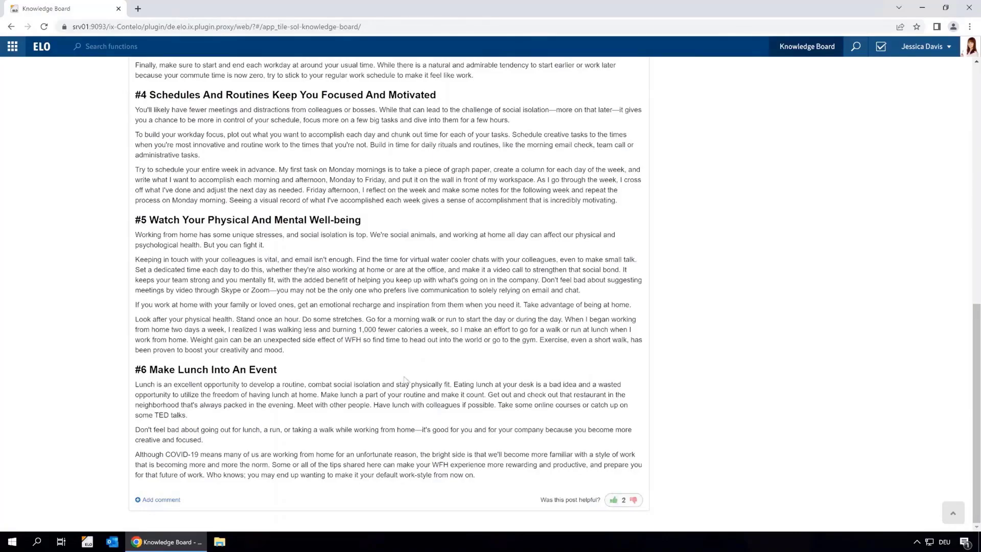
scroll(404, 379, up, 10)
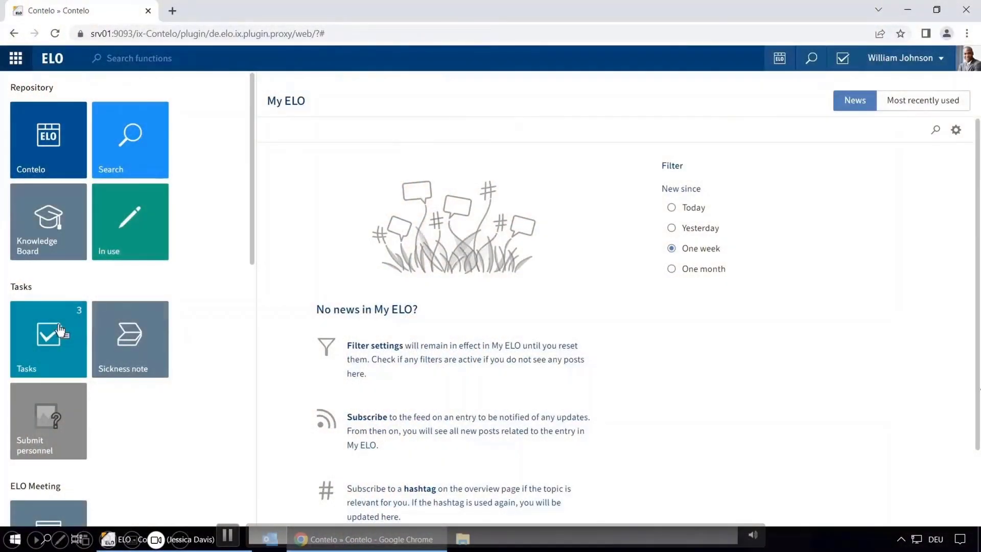
- Forward the sales handbook Approval task as approved, commenting 'Nice work, thanks'
click(60, 329)
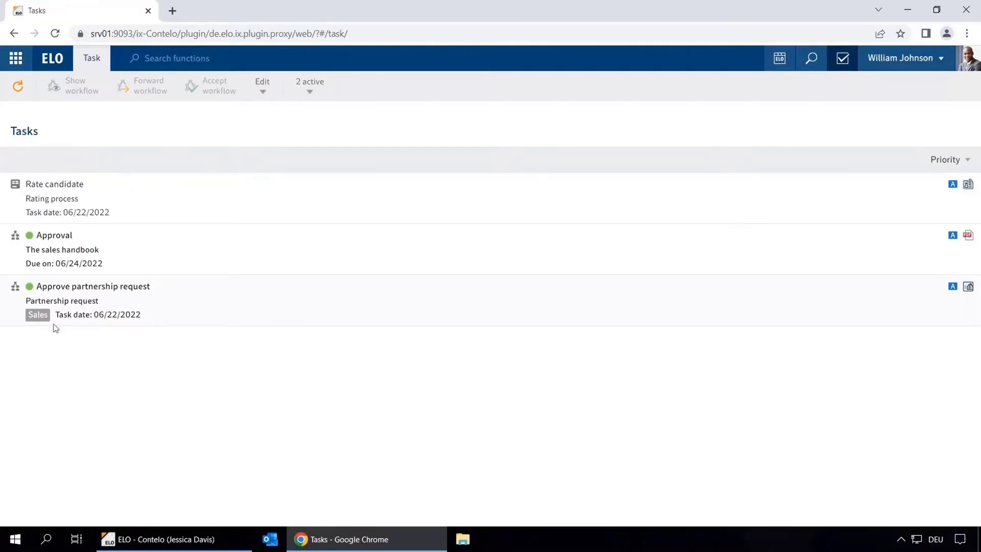
click(71, 257)
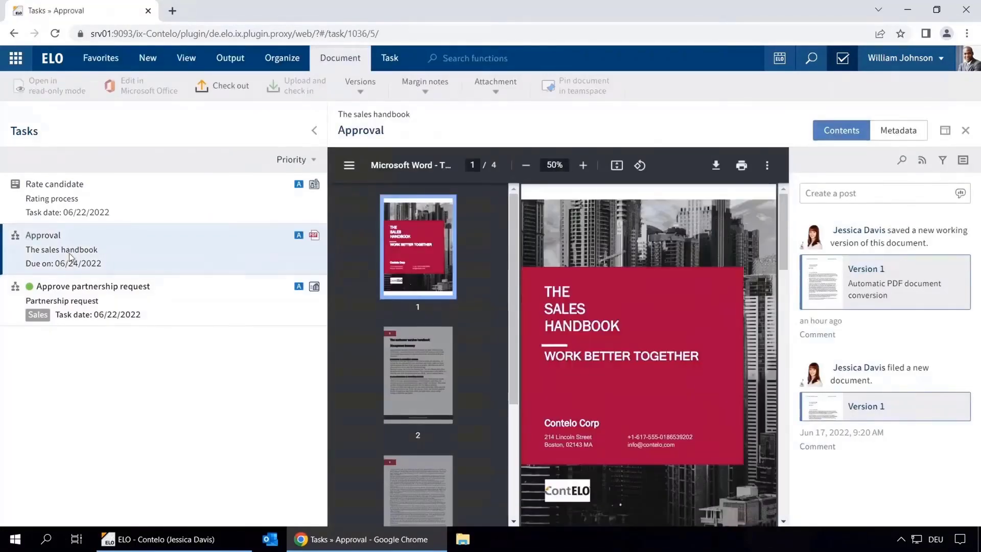
click(152, 89)
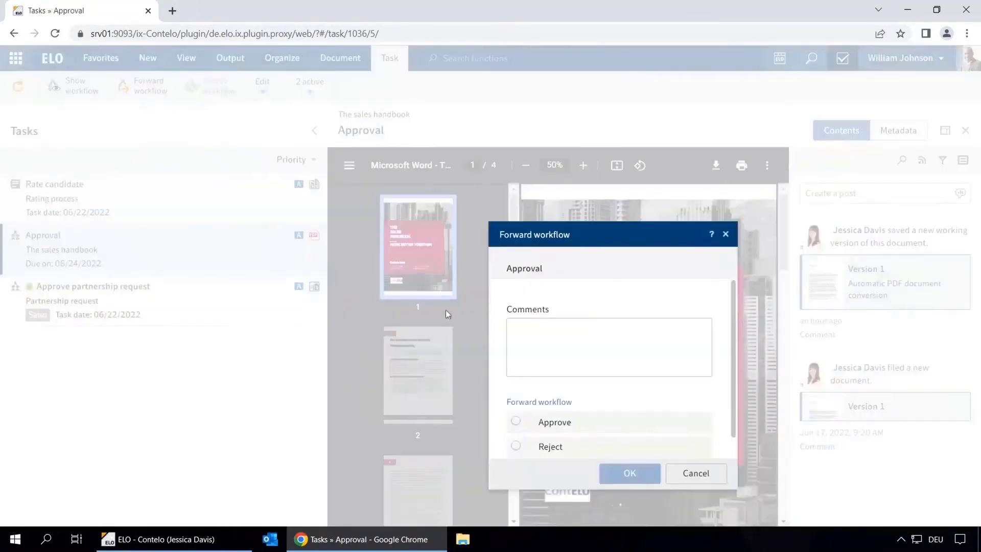
click(537, 328)
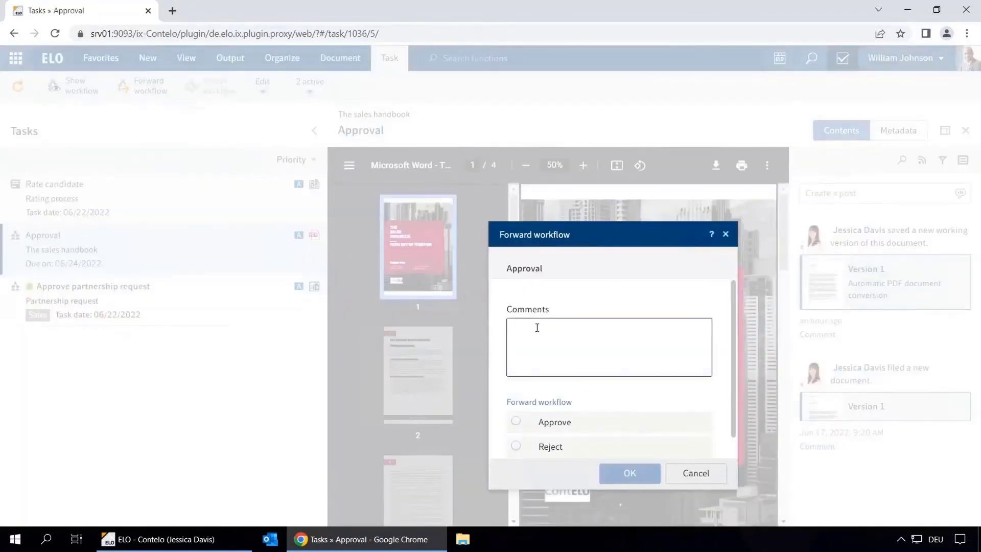
text(Nice work, than)
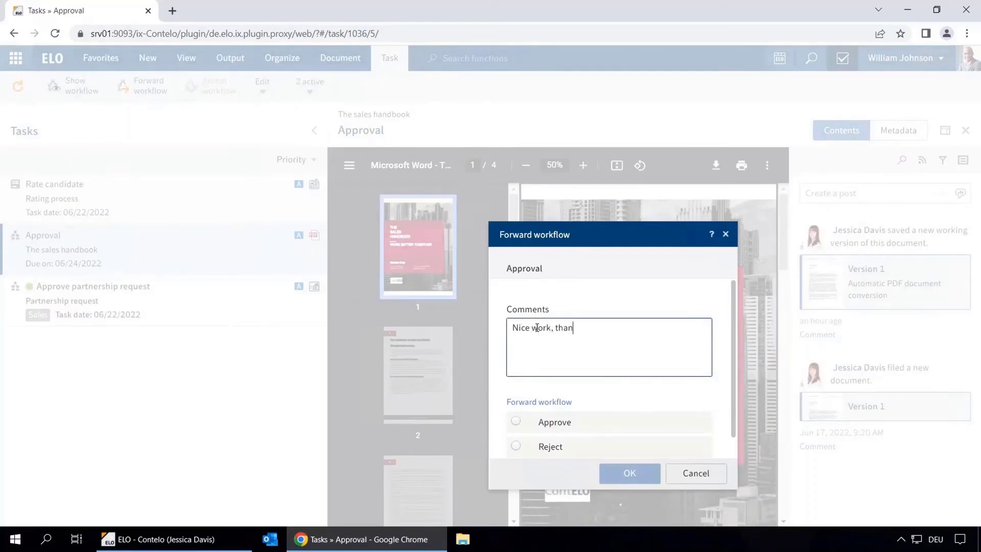
text(ks)
click(558, 427)
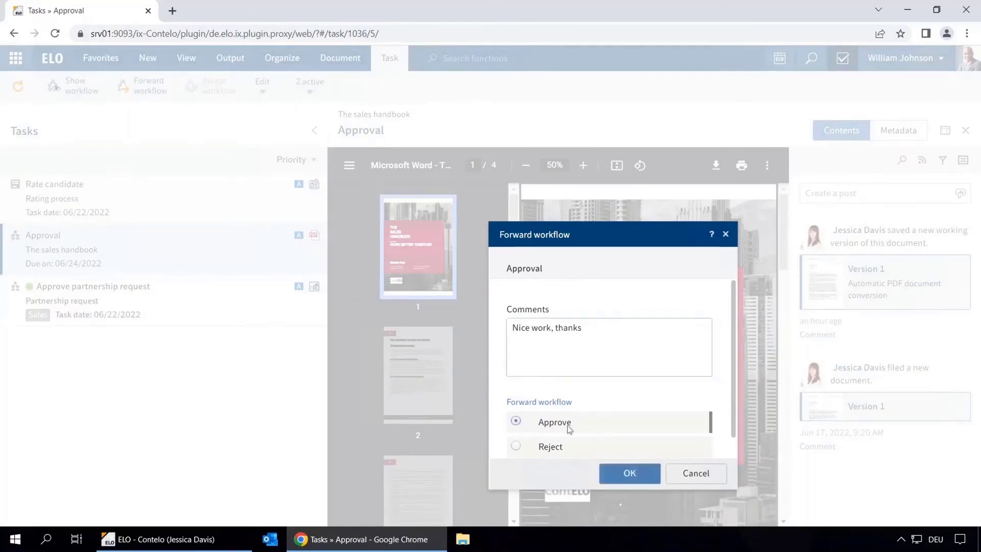
click(630, 475)
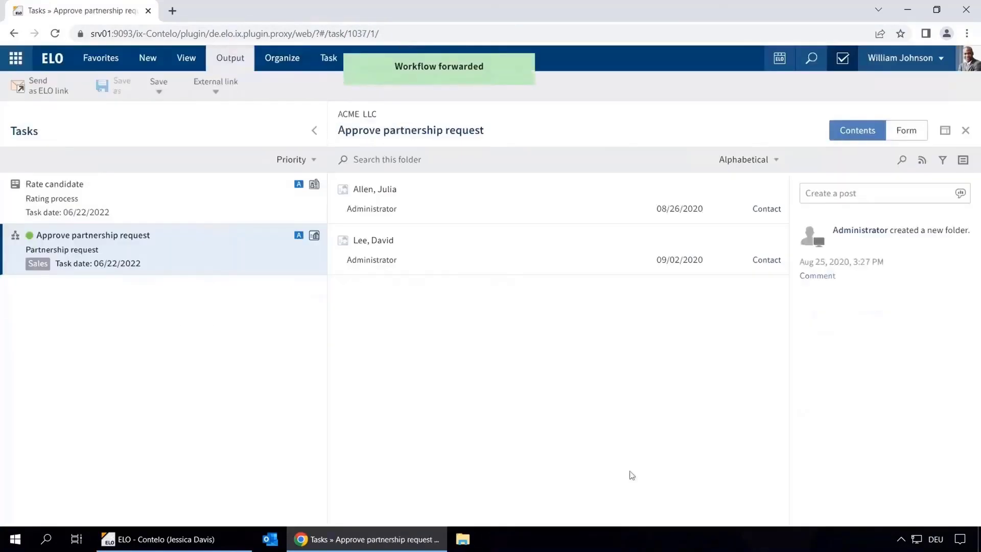
- In the Rate candidate task form, submit ratings 5 appearance, 6 professional competence, 4 character suitability
click(81, 204)
click(899, 134)
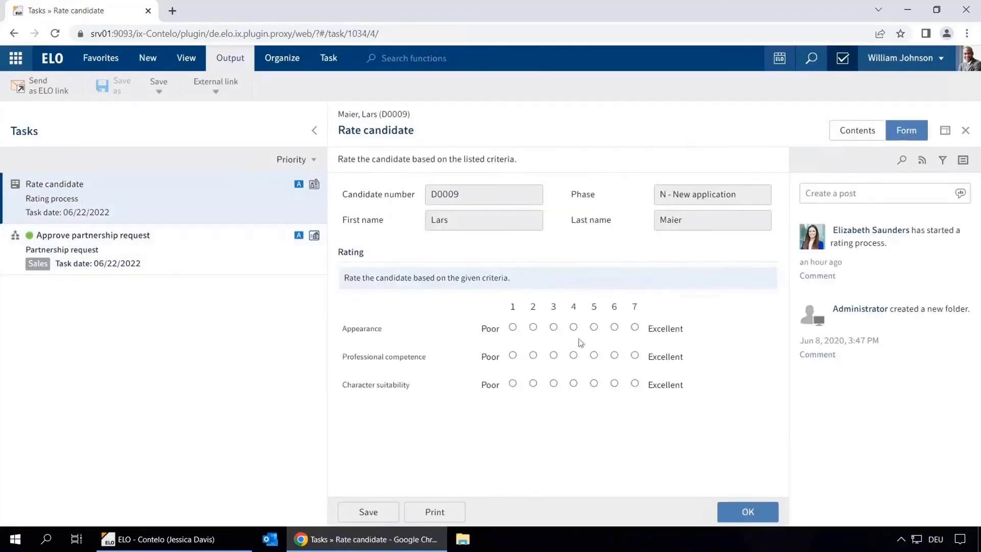
click(593, 327)
click(614, 355)
click(573, 383)
click(749, 512)
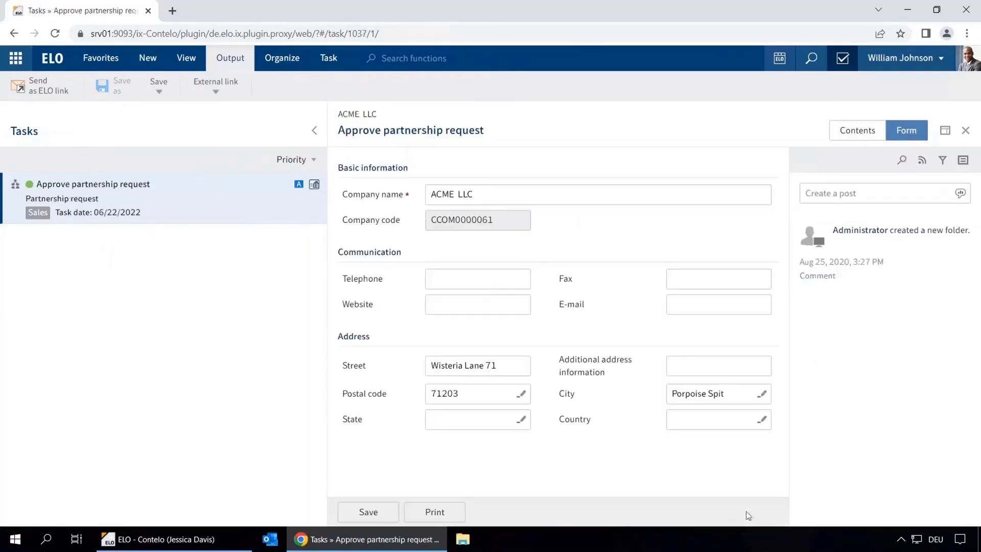